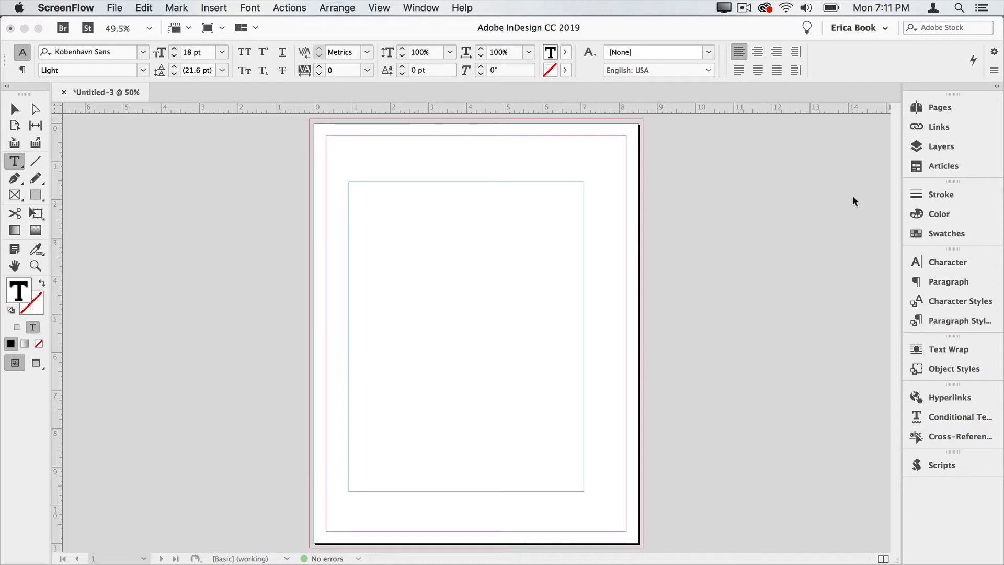
- Fill the empty text frame with InDesign's placeholder text, set in Kobenhavn Sans Light 18 pt
{"action": "left_click", "coordinate": [518, 254]}
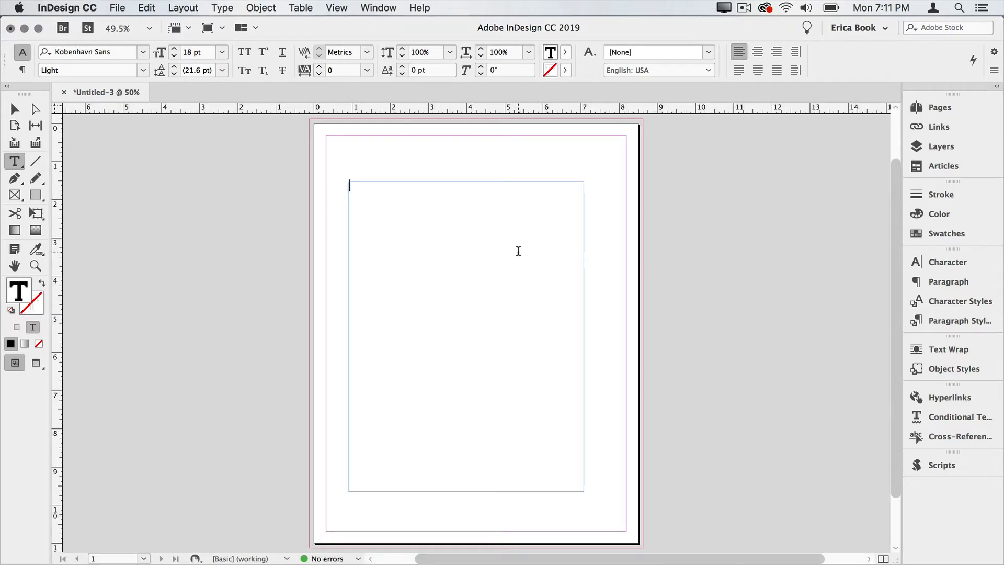
{"action": "left_click", "coordinate": [236, 7]}
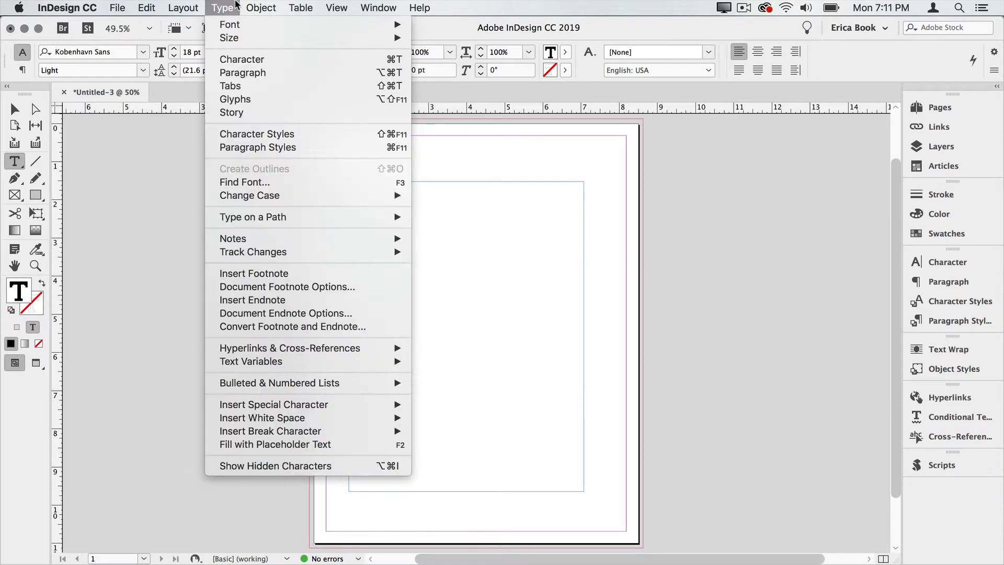
{"action": "left_click", "coordinate": [381, 445]}
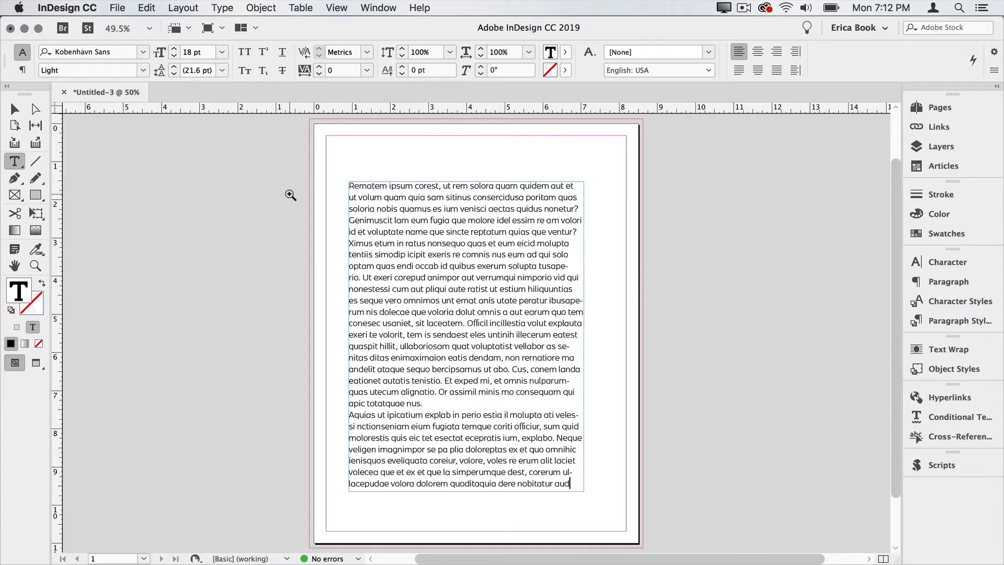
- Zoom to about 110% on the text frame and scroll to its opening lines
{"action": "left_click_drag", "start_coordinate": [290, 194], "coordinate": [632, 397]}
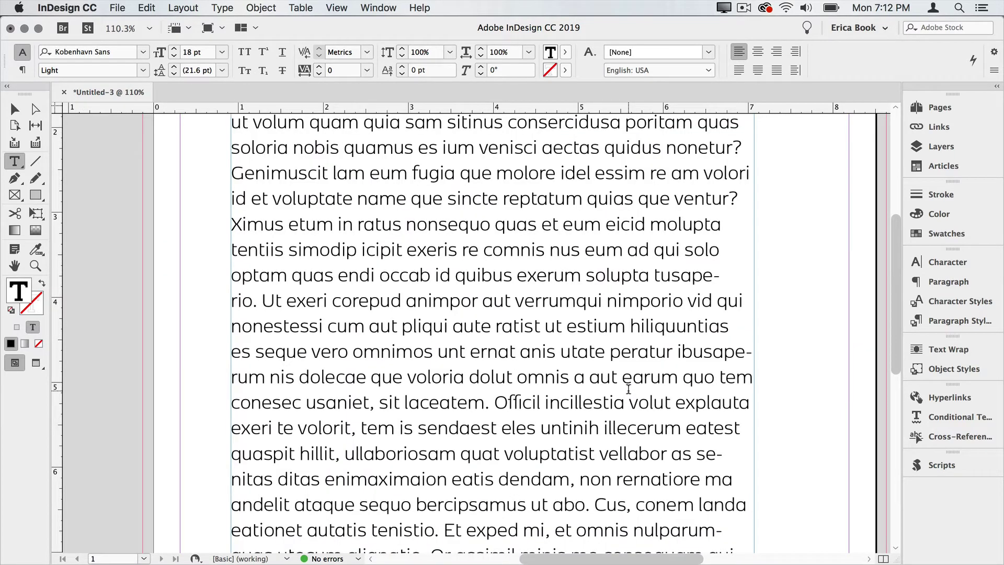
{"action": "scroll", "coordinate": [628, 388], "scroll_direction": "up", "scroll_amount": 5}
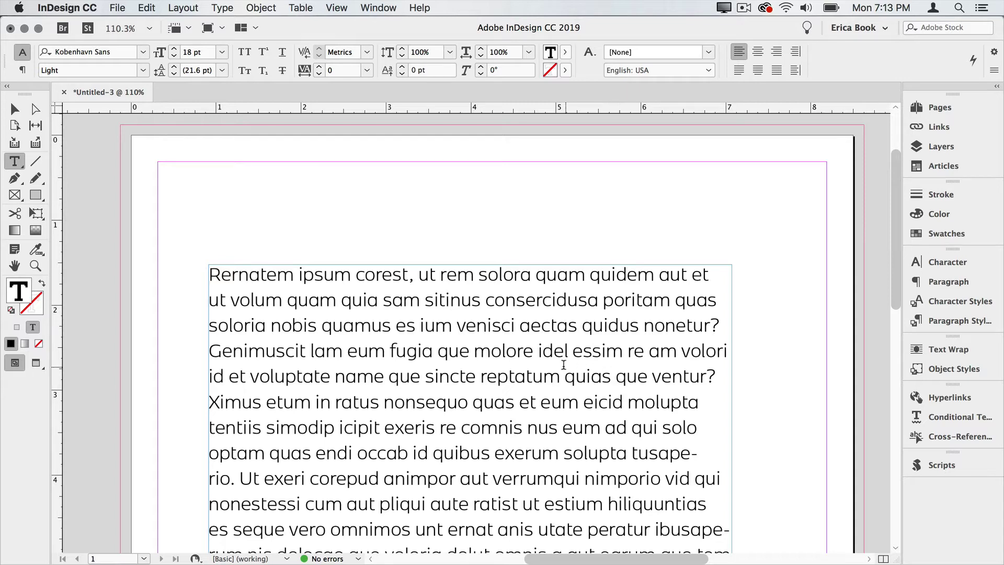
- Select all the placeholder text and show its Character settings: Kobenhavn Sans Light 18 pt, English: USA
{"action": "key", "text": "super+a"}
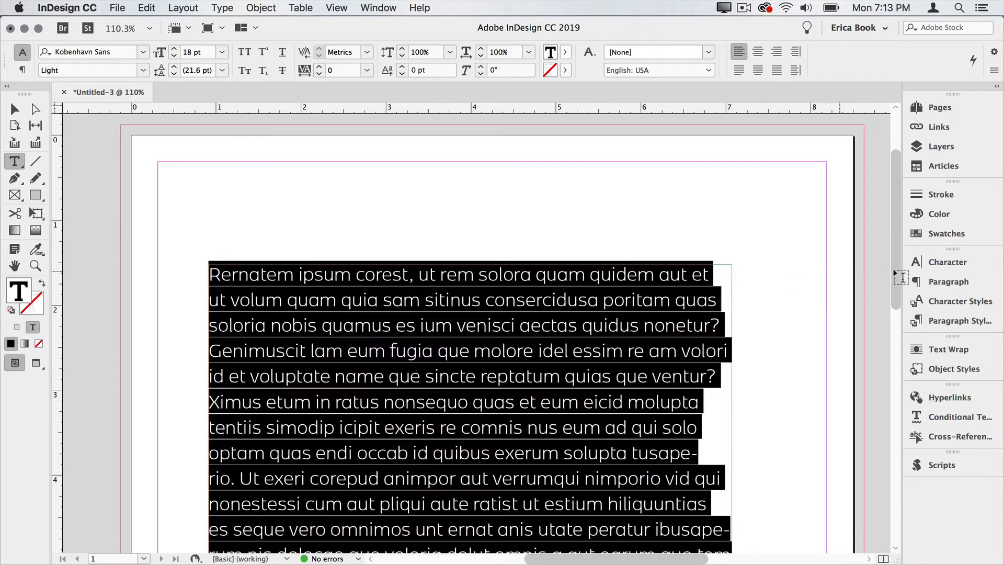
{"action": "left_click", "coordinate": [938, 262]}
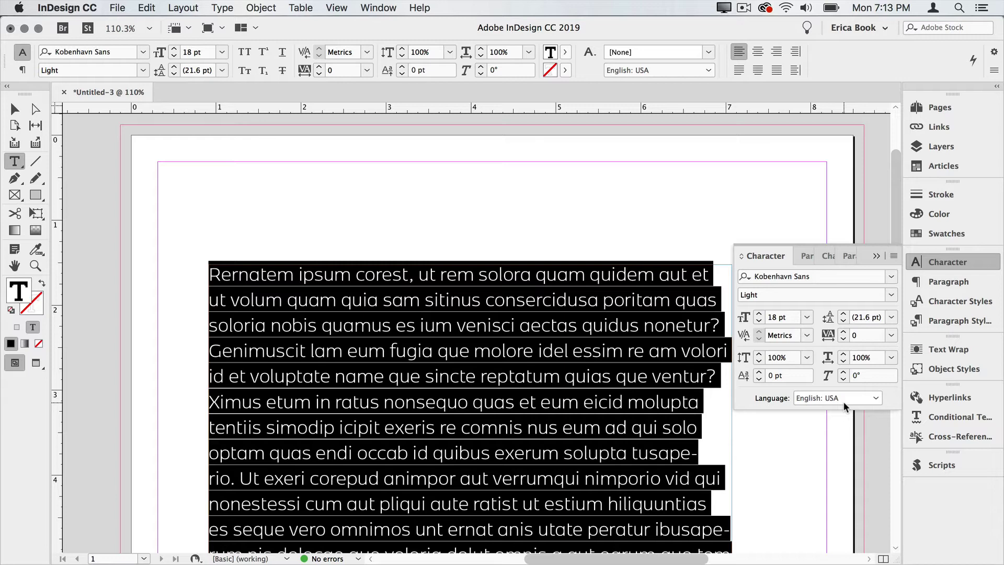
- Spell-check the text, skipping Rernatem, ipsum, corest and ut, then finish the check
{"action": "key", "text": "super+i"}
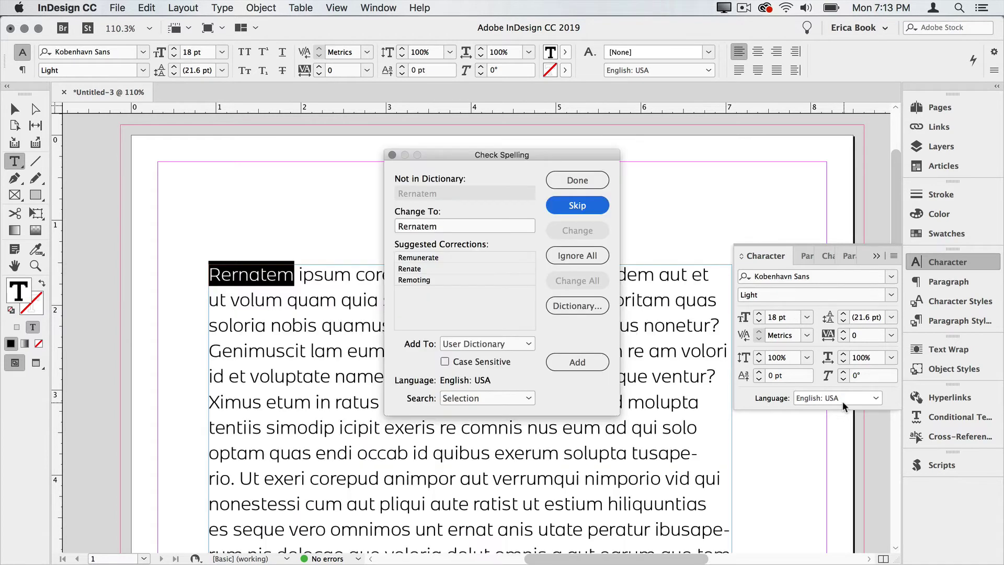
{"action": "left_click", "coordinate": [586, 212]}
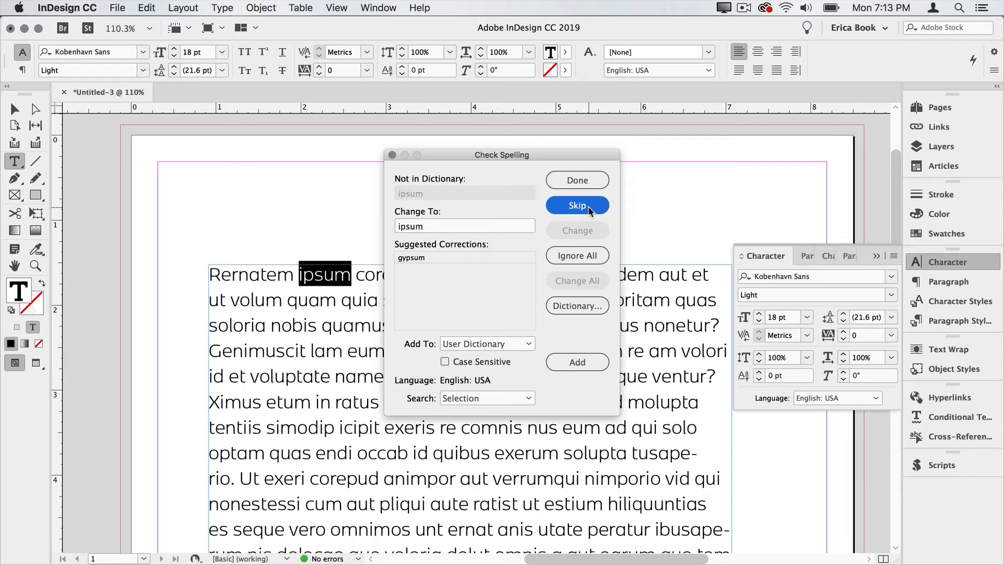
{"action": "left_click", "coordinate": [589, 211]}
{"action": "left_click", "coordinate": [589, 210]}
{"action": "left_click", "coordinate": [589, 210]}
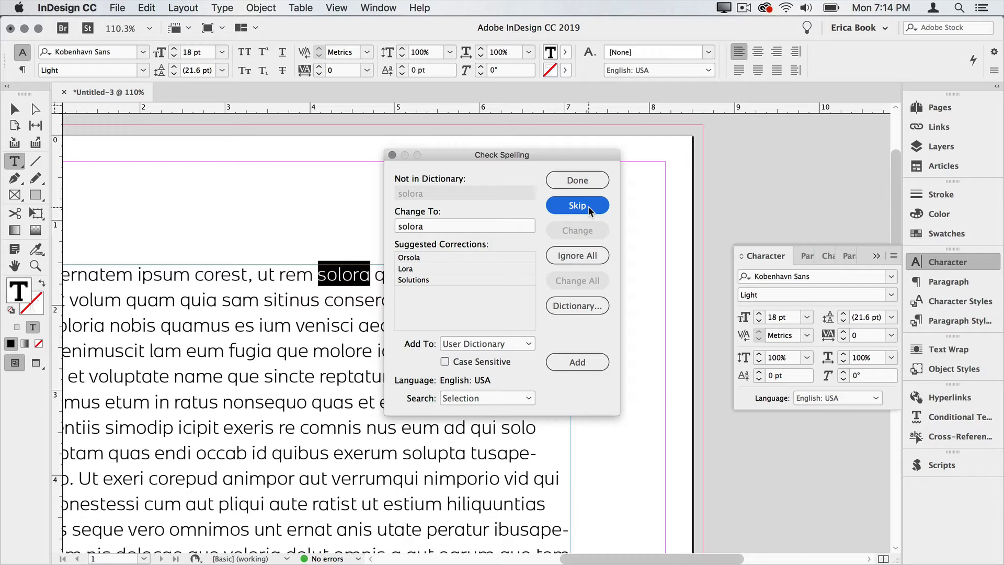
{"action": "left_click", "coordinate": [590, 181]}
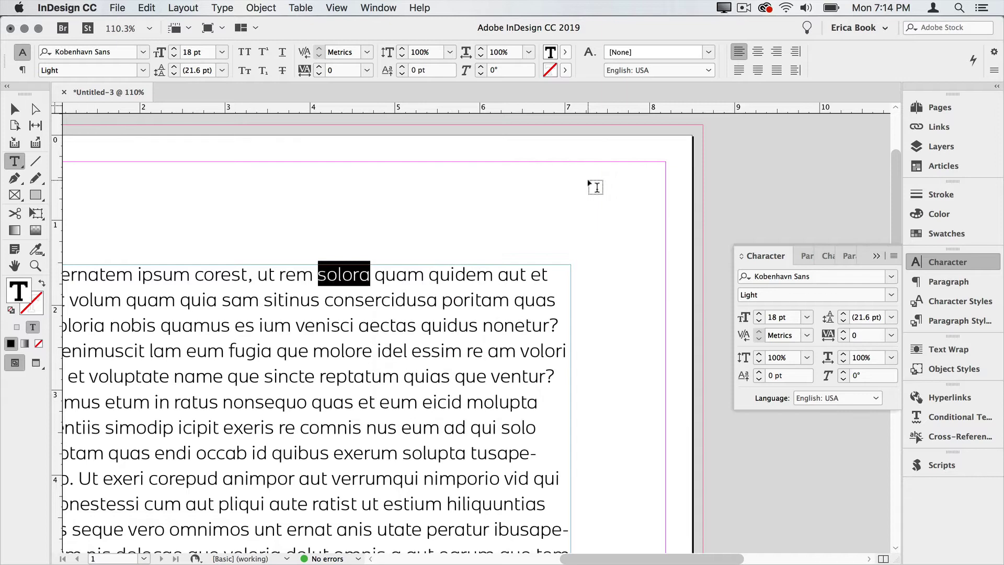
- Fit the page in view, delete all placeholder text from the frame, and hide InDesign
{"action": "key", "text": "super+0"}
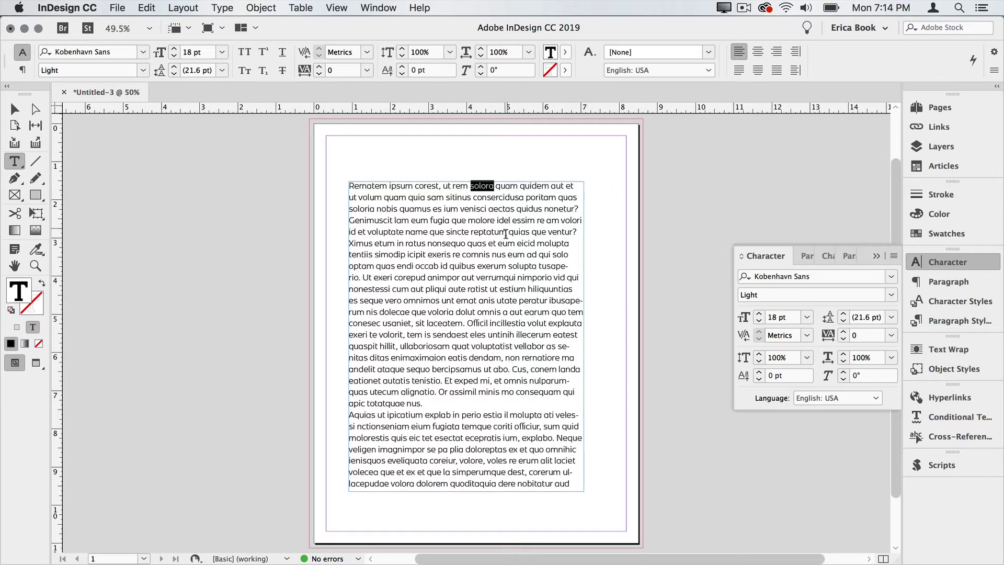
{"action": "left_click", "coordinate": [506, 234]}
{"action": "key", "text": "super+a"}
{"action": "key", "text": "BackSpace"}
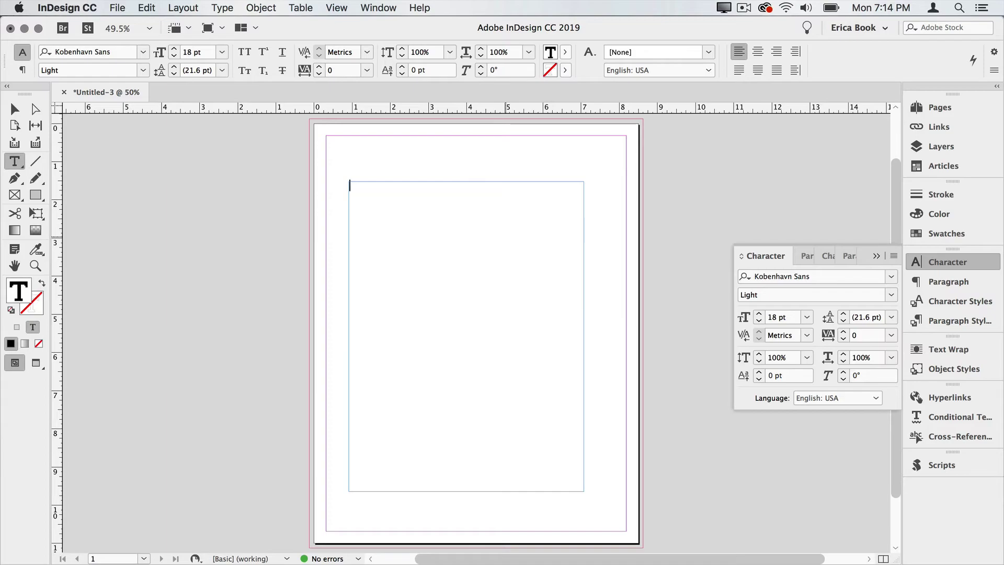
{"action": "key", "text": "super+h"}
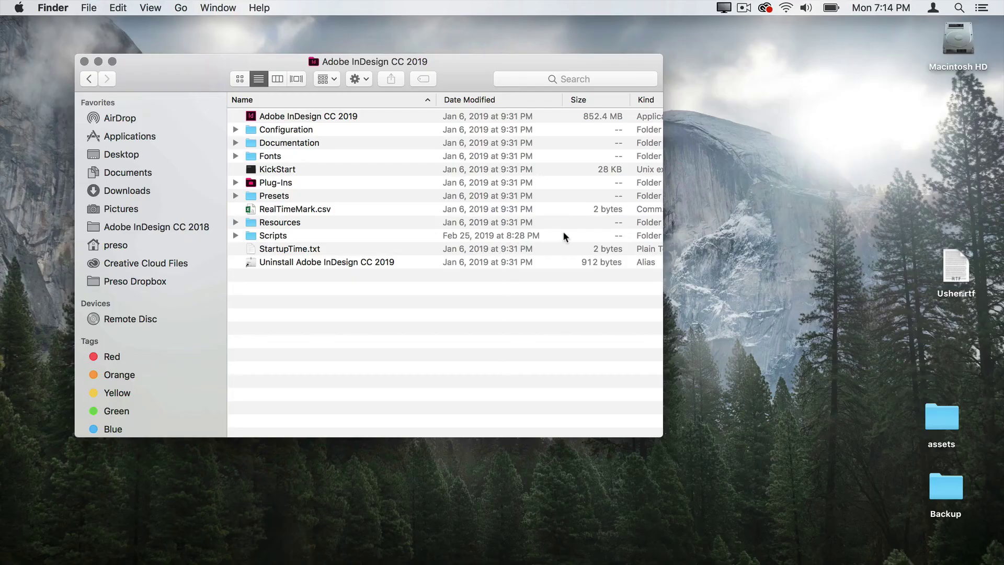
- Check the InDesign folder's path, then open Usher.rtf from the desktop in TextEdit
{"action": "left_click", "coordinate": [382, 61], "text": "super"}
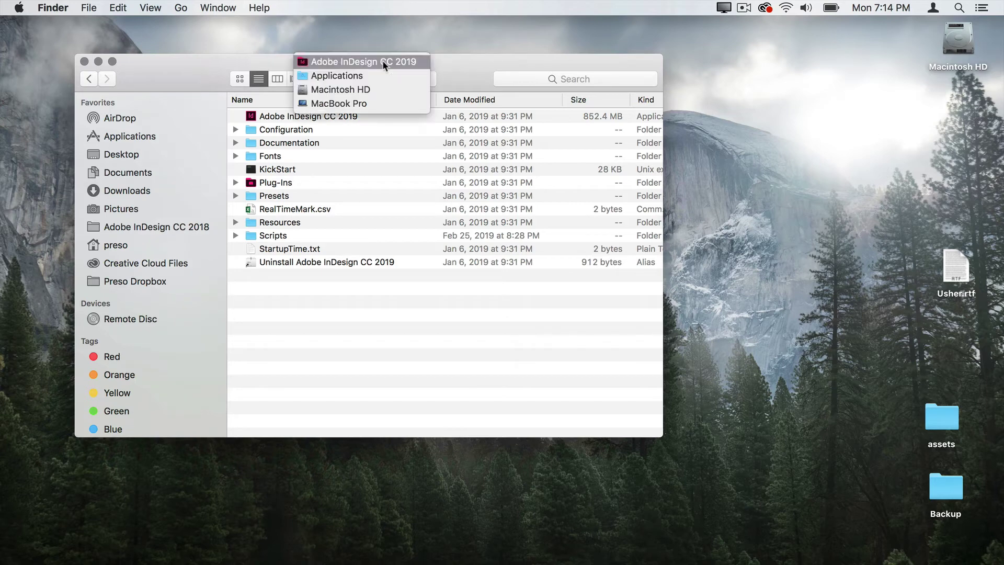
{"action": "left_click", "coordinate": [443, 64]}
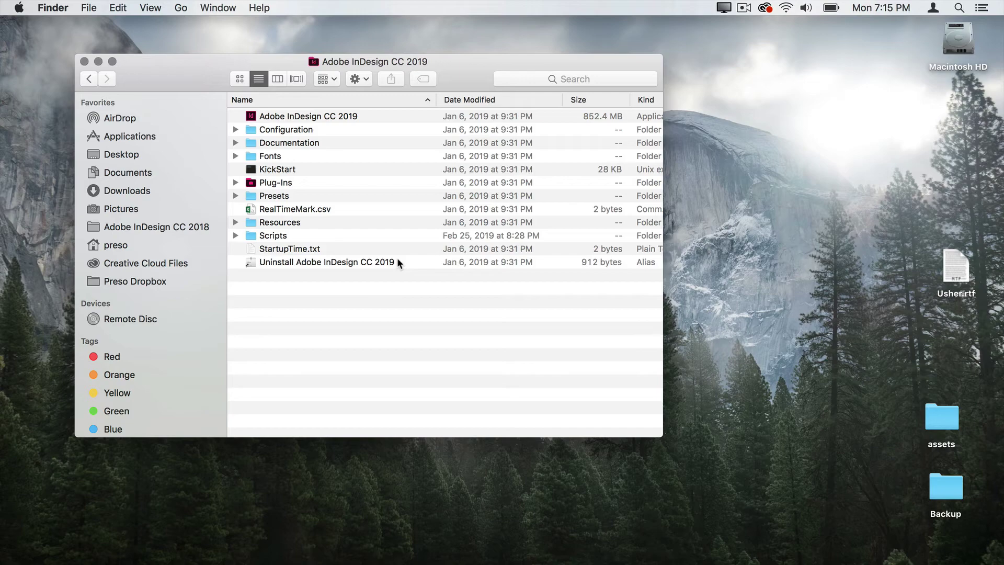
{"action": "double_click", "coordinate": [958, 269]}
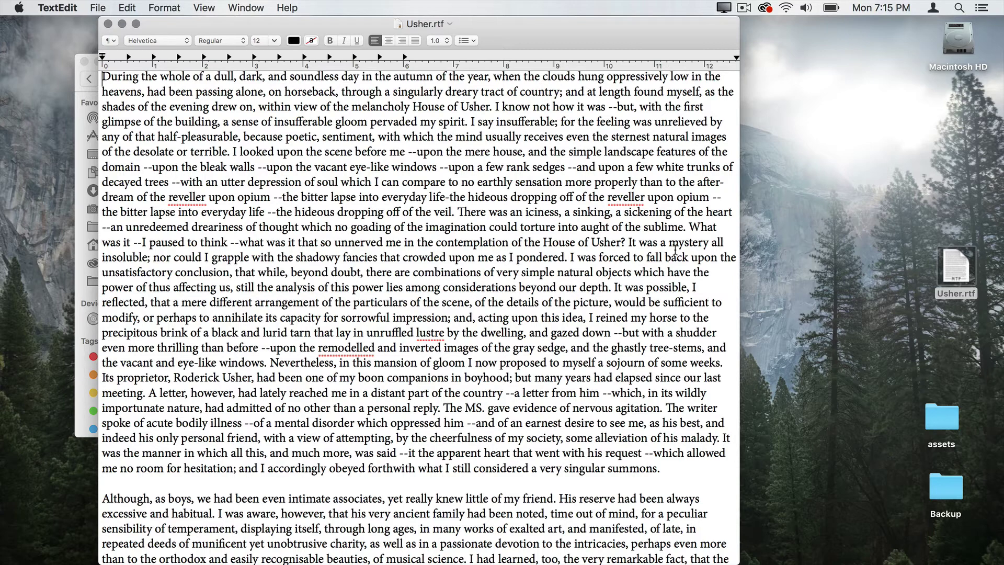
- Convert the whole Usher story with Format > Make Plain Text, save as Usher.txt, and close
{"action": "key", "text": "super+a"}
{"action": "left_click", "coordinate": [174, 7]}
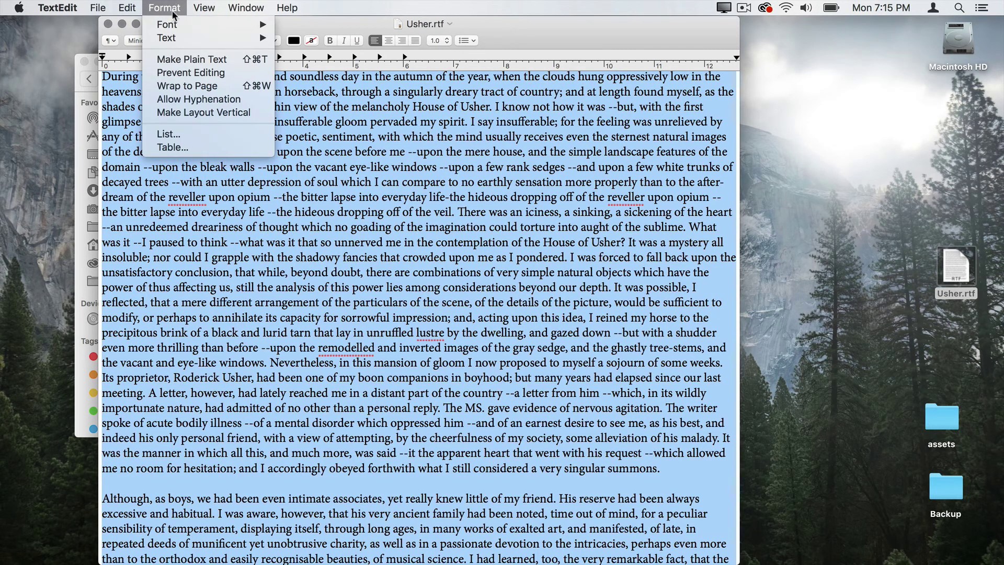
{"action": "left_click", "coordinate": [237, 59]}
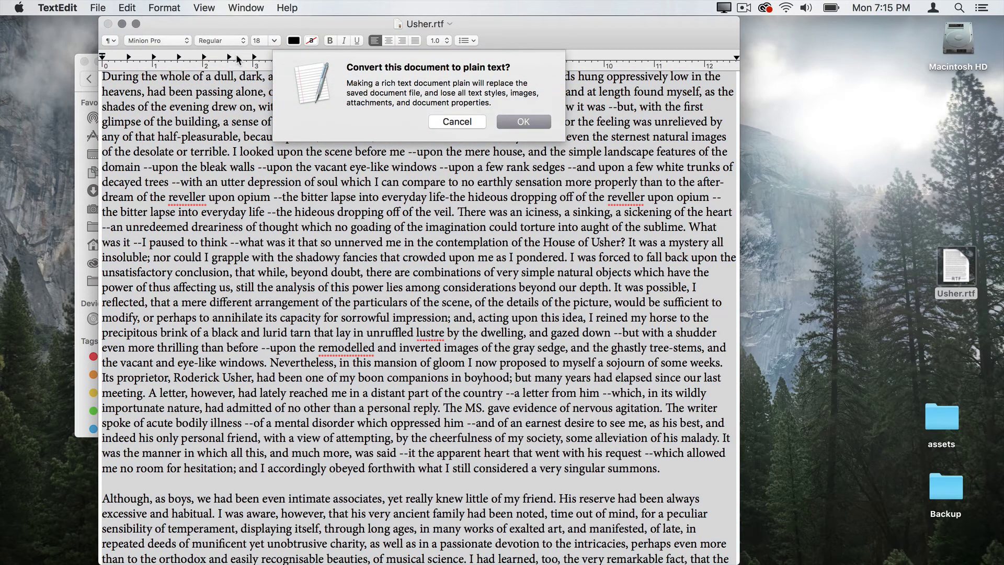
{"action": "left_click", "coordinate": [514, 122]}
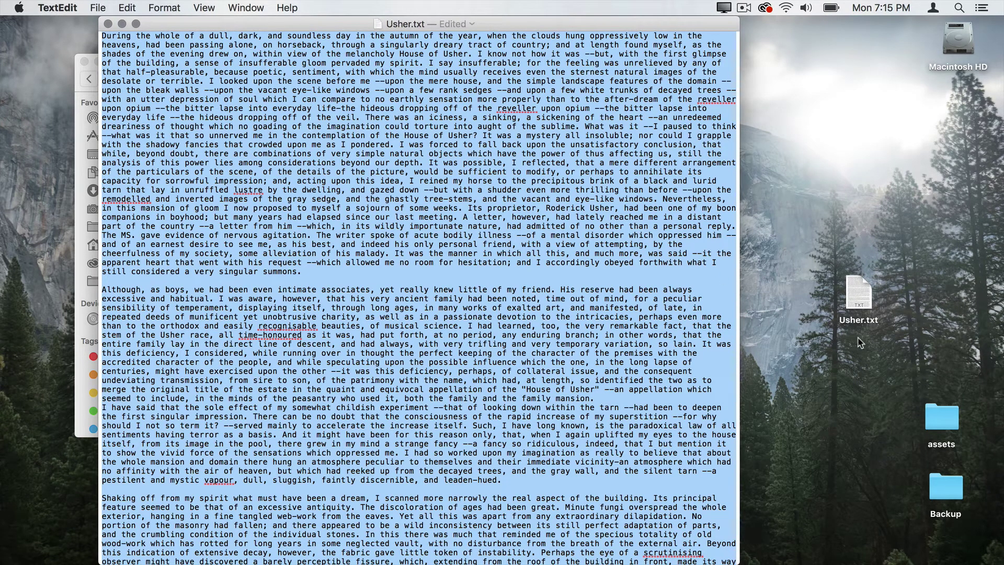
{"action": "key", "text": "super+s"}
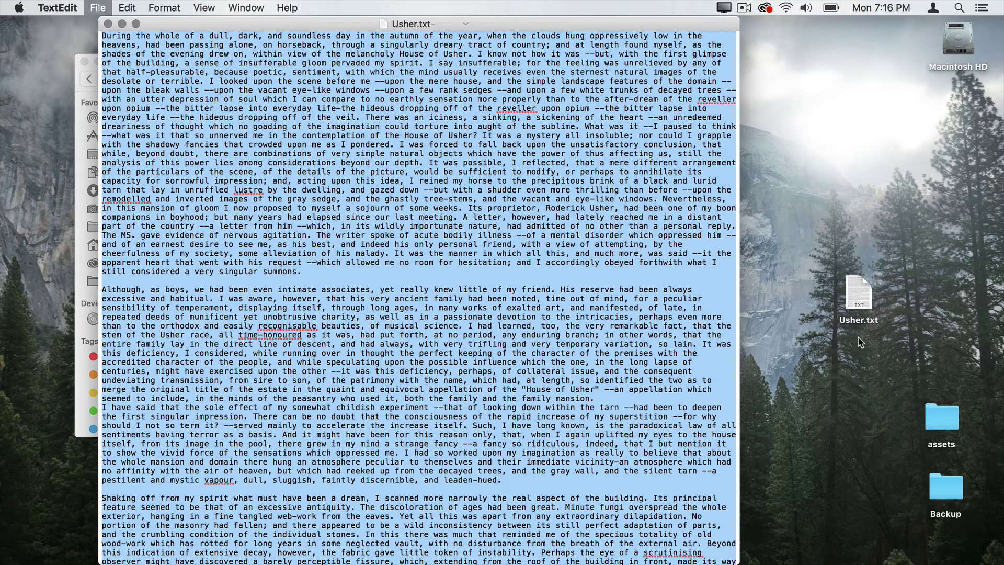
{"action": "key", "text": "super+w"}
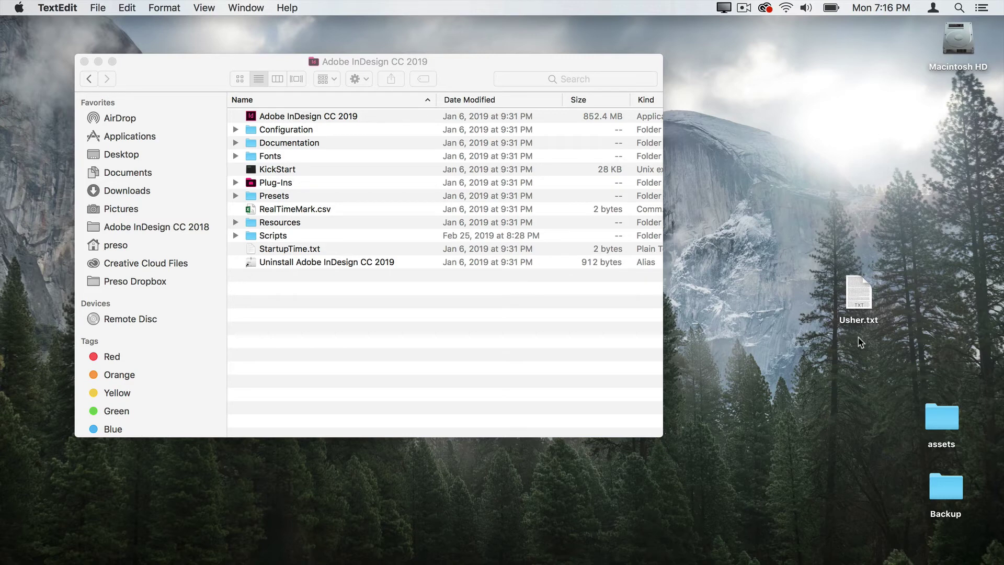
- Rename Usher.txt to placeholder.txt and drag it into the Adobe InDesign CC 2019 folder
{"action": "left_click", "coordinate": [853, 319]}
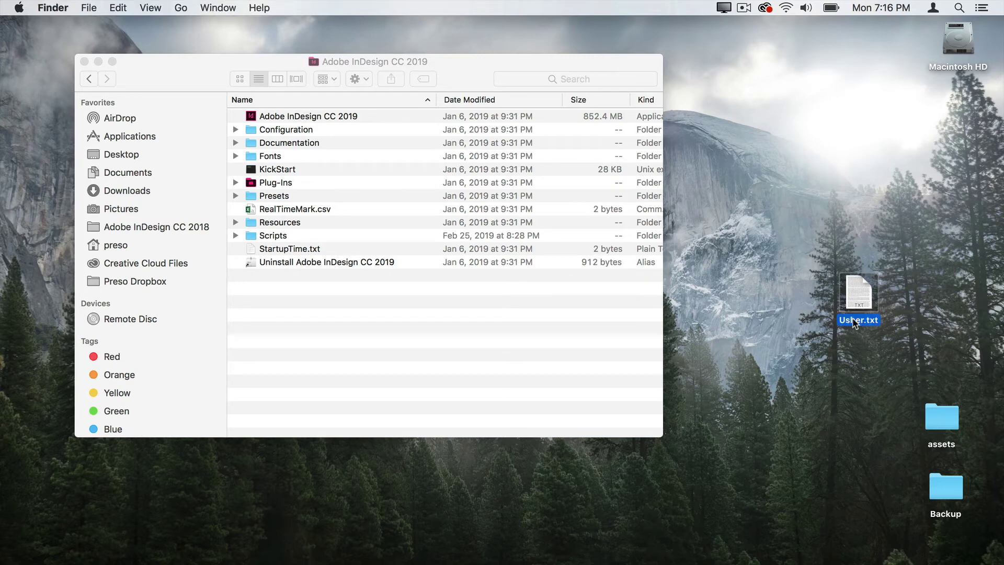
{"action": "key", "text": "Return"}
{"action": "type", "text": "placeho"}
{"action": "type", "text": "lder"}
{"action": "key", "text": "Return"}
{"action": "left_click_drag", "start_coordinate": [860, 294], "coordinate": [431, 333]}
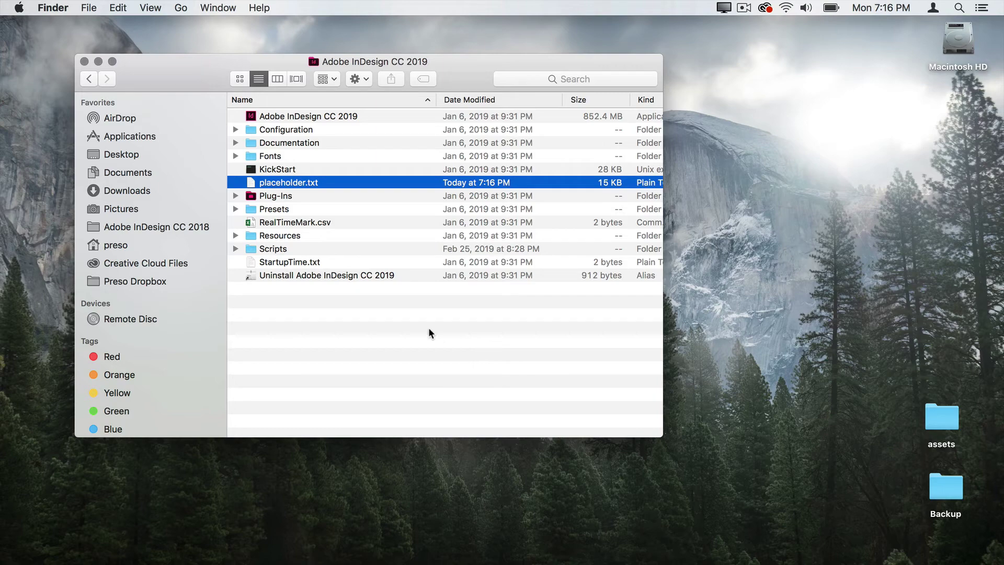
- Back in InDesign, refill the empty frame with placeholder text, now the House of Usher story
{"action": "key", "text": "super+Tab"}
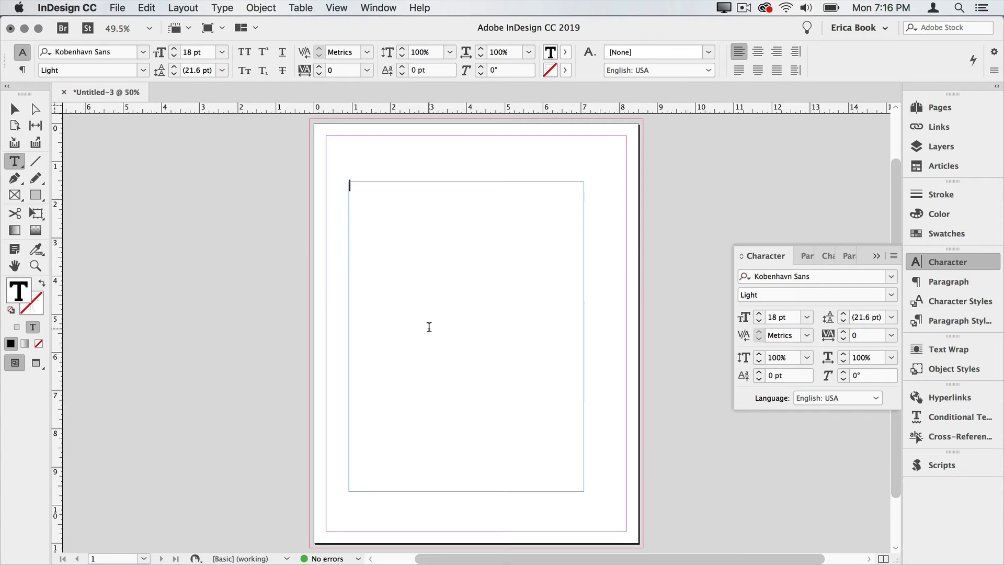
{"action": "left_click", "coordinate": [223, 7]}
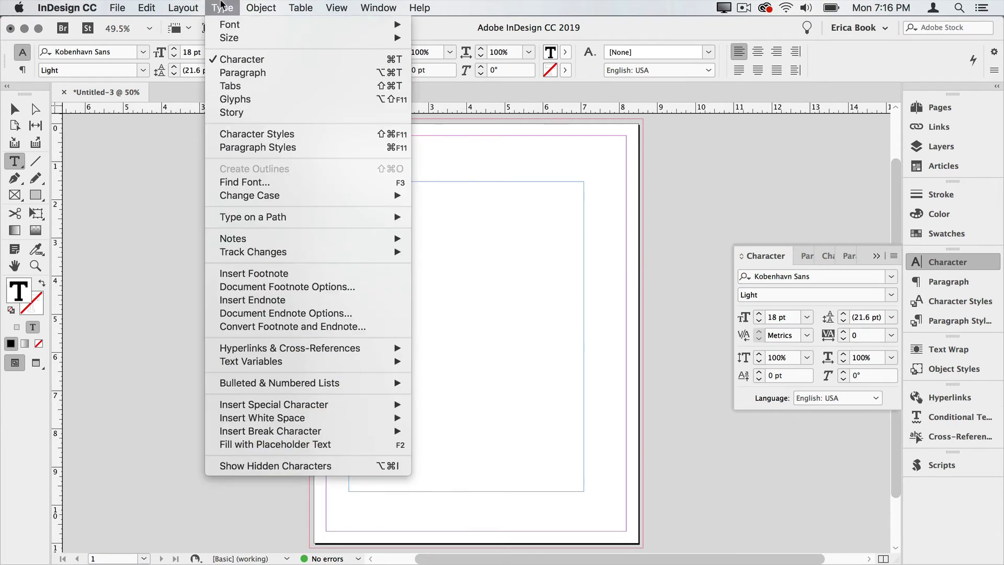
{"action": "left_click", "coordinate": [272, 445]}
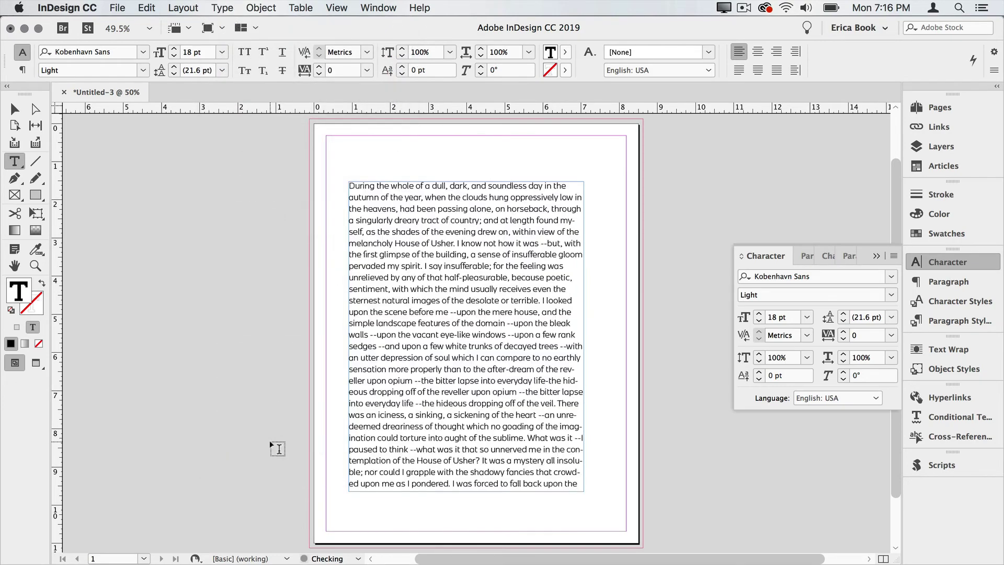
{"action": "scroll", "coordinate": [562, 352], "scroll_direction": "up", "scroll_amount": 5}
{"action": "scroll", "coordinate": [561, 352], "scroll_direction": "up", "scroll_amount": 5}
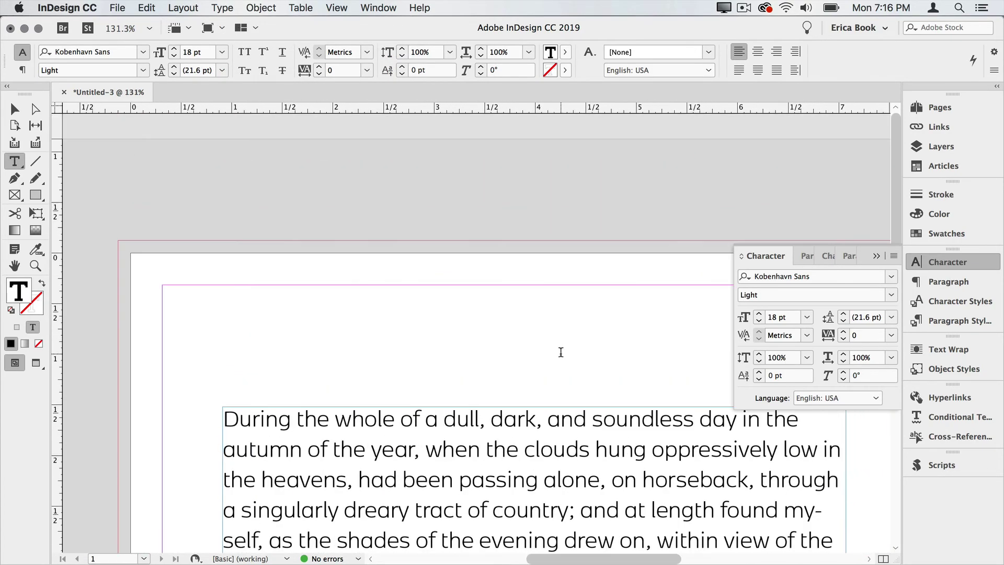
{"action": "scroll", "coordinate": [561, 352], "scroll_direction": "down", "scroll_amount": 3}
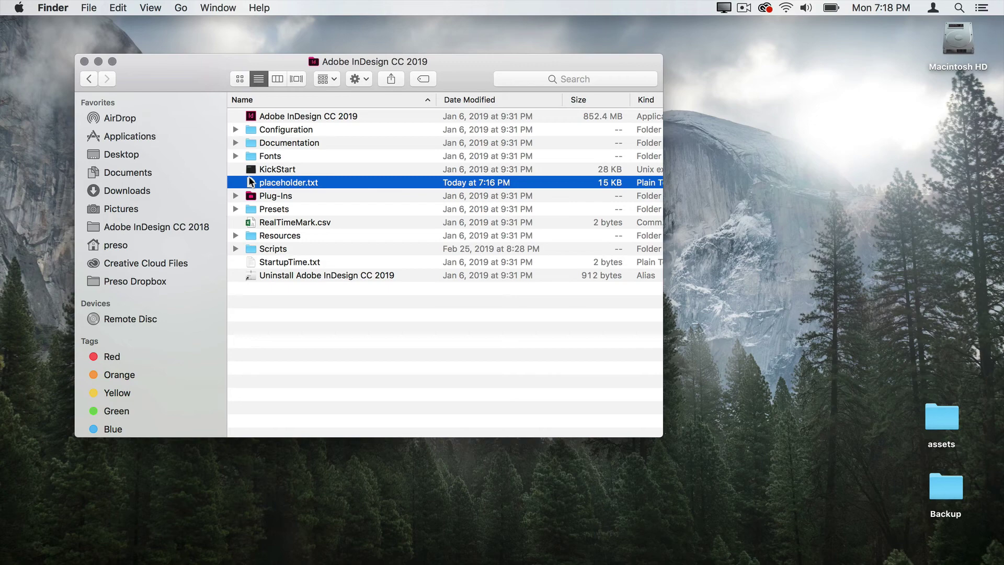
- In Safari's Social Good Ipsum tab, generate a 150-word paragraph of socially themed dummy text
{"action": "key", "text": "super+Tab"}
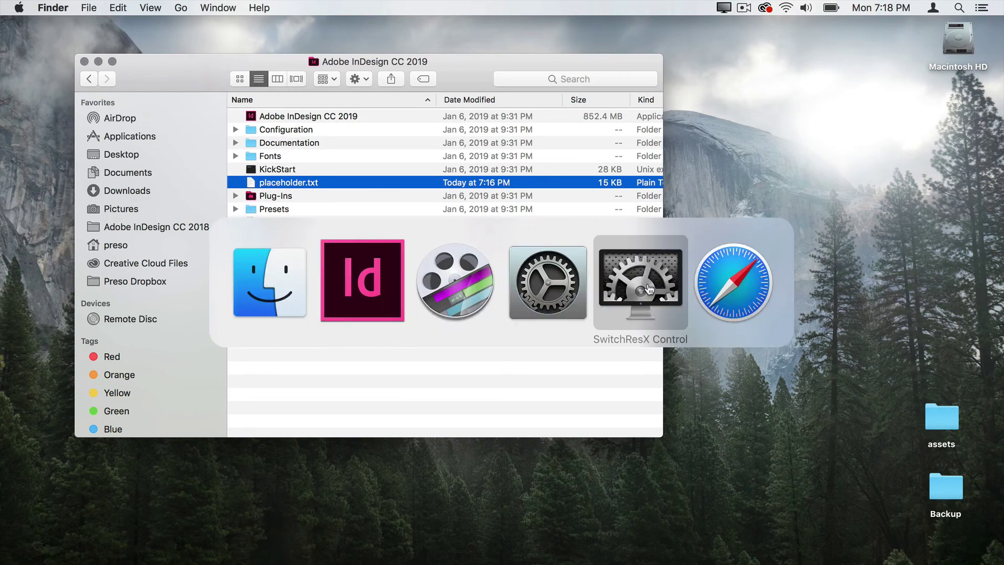
{"action": "left_click", "coordinate": [718, 305]}
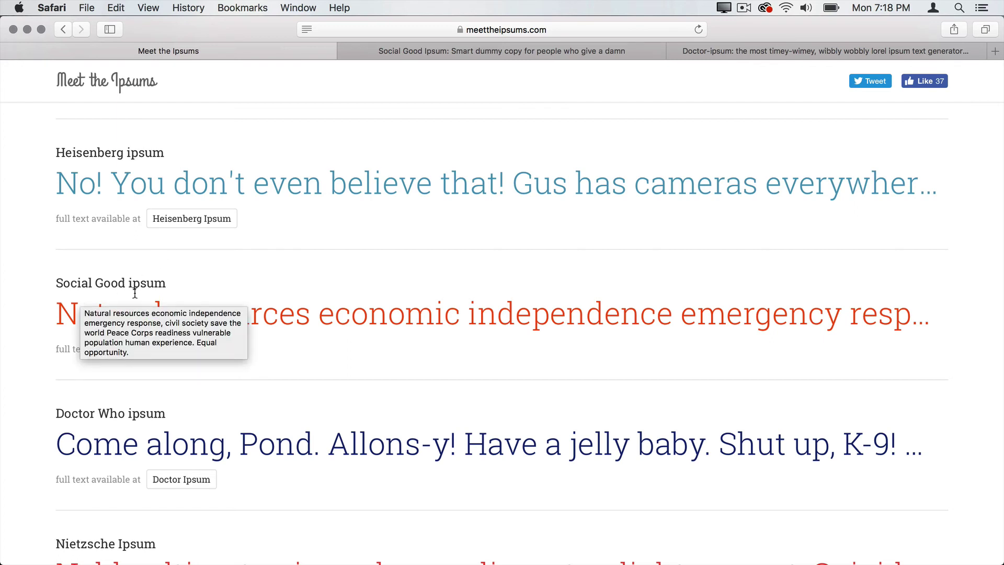
{"action": "left_click", "coordinate": [549, 51]}
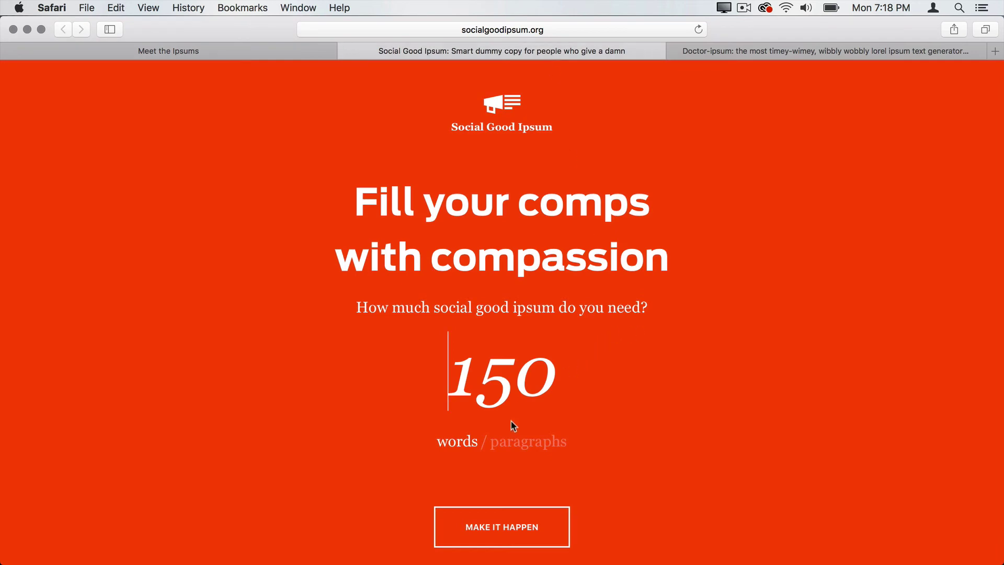
{"action": "left_click", "coordinate": [507, 526]}
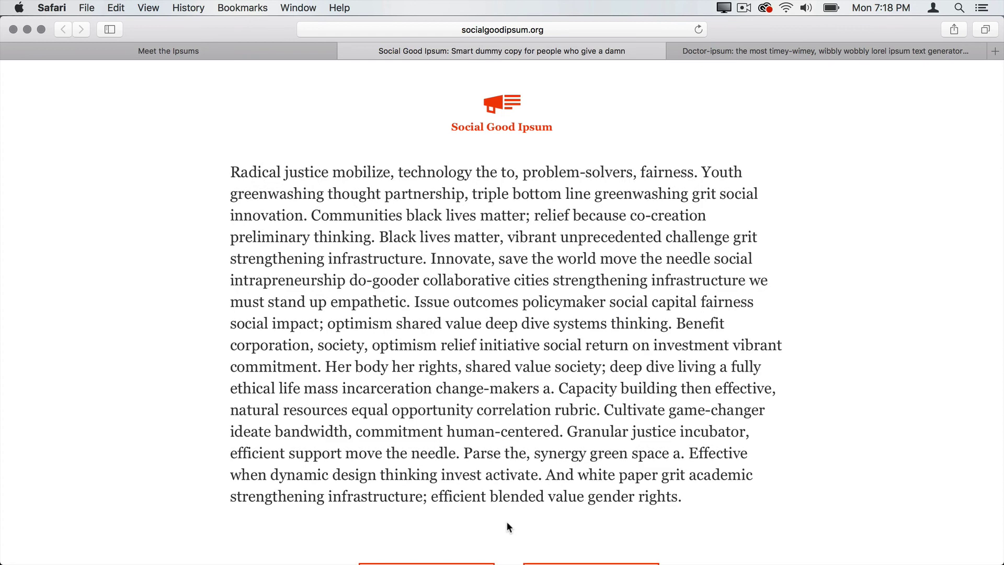